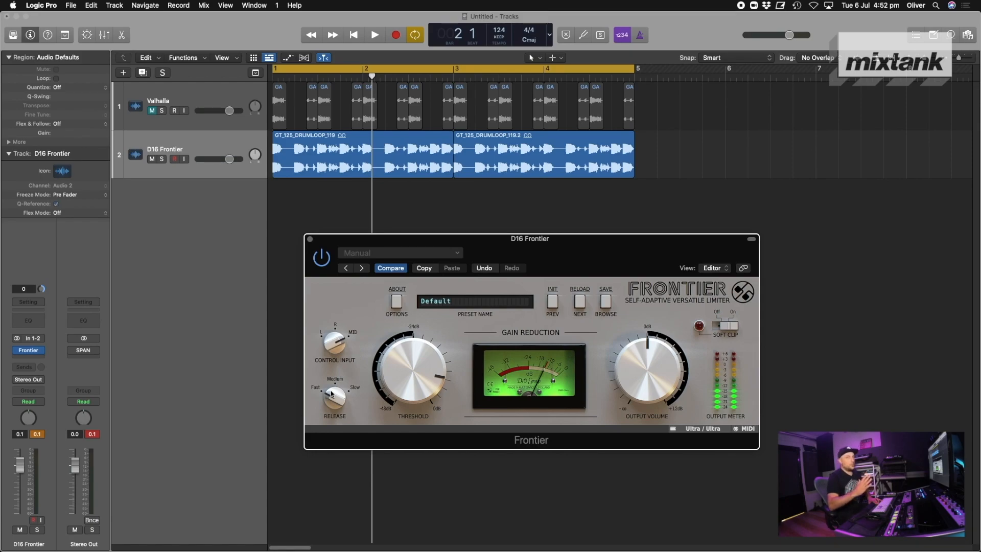
# Play the drum loop and lower the Frontier limiter's threshold to -13.7 dB
pyautogui.press('space')
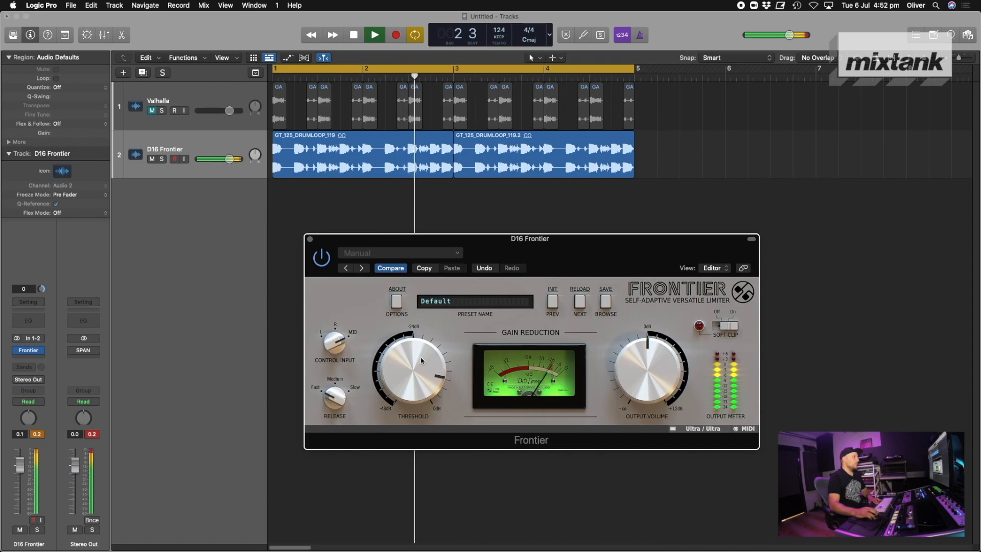
pyautogui.moveTo(410, 367)
pyautogui.mouseDown()
pyautogui.moveTo(407, 381)
pyautogui.moveTo(405, 372)
pyautogui.mouseUp()
pyautogui.press('space')
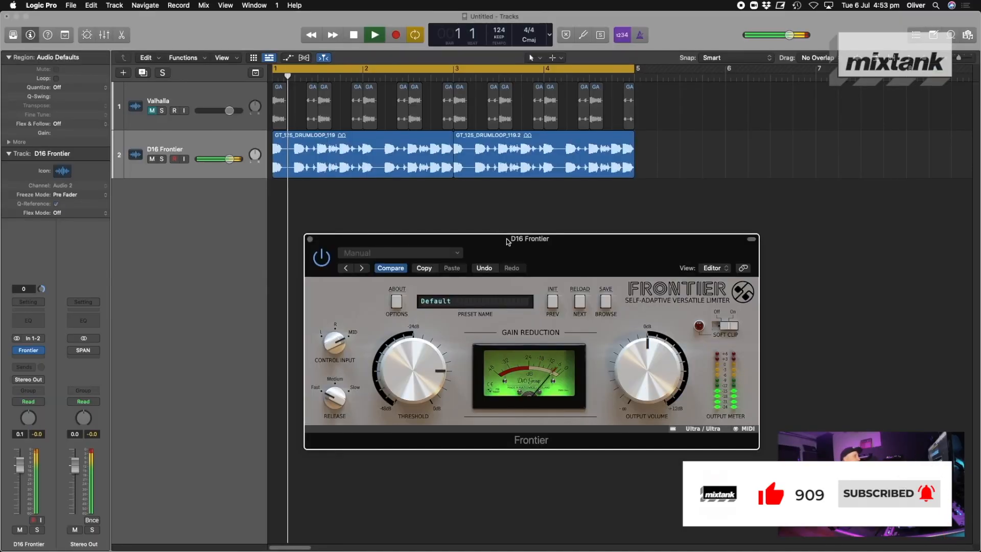
pyautogui.moveTo(413, 370); pyautogui.dragTo(413, 377)
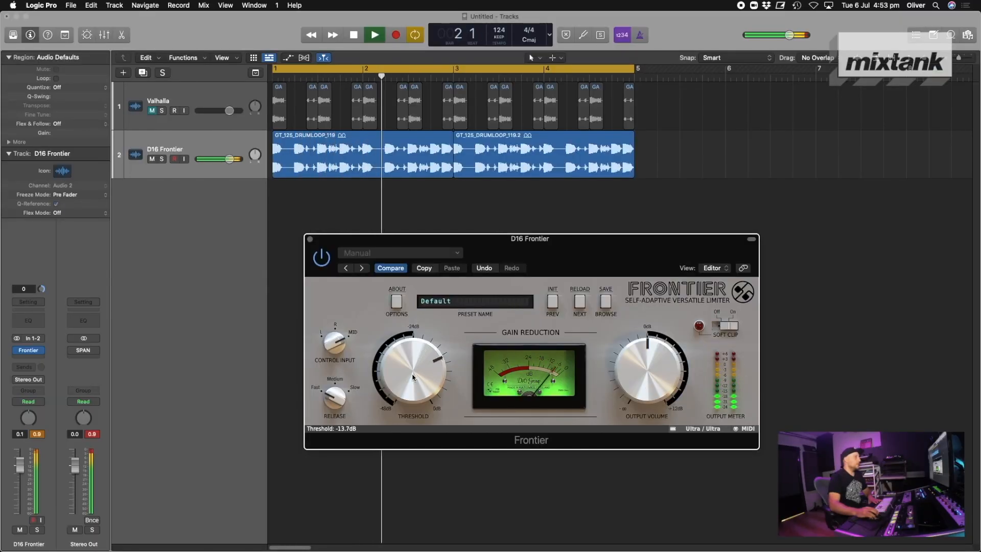
# Adjust Frontier's output volume during playback, settling on +0.6 dB
pyautogui.moveTo(658, 373); pyautogui.dragTo(658, 377)
pyautogui.press('space')
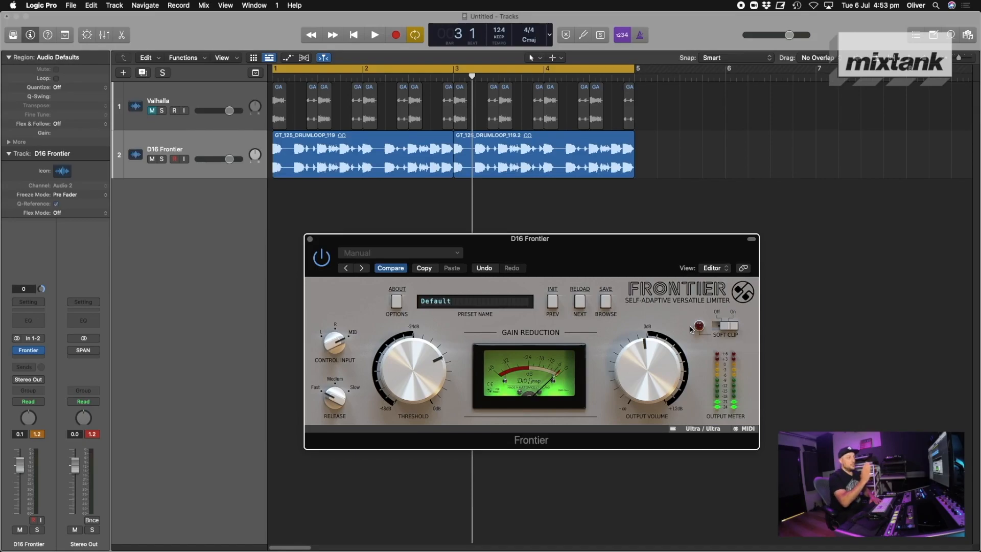
pyautogui.press('space')
pyautogui.moveTo(654, 366); pyautogui.dragTo(653, 368)
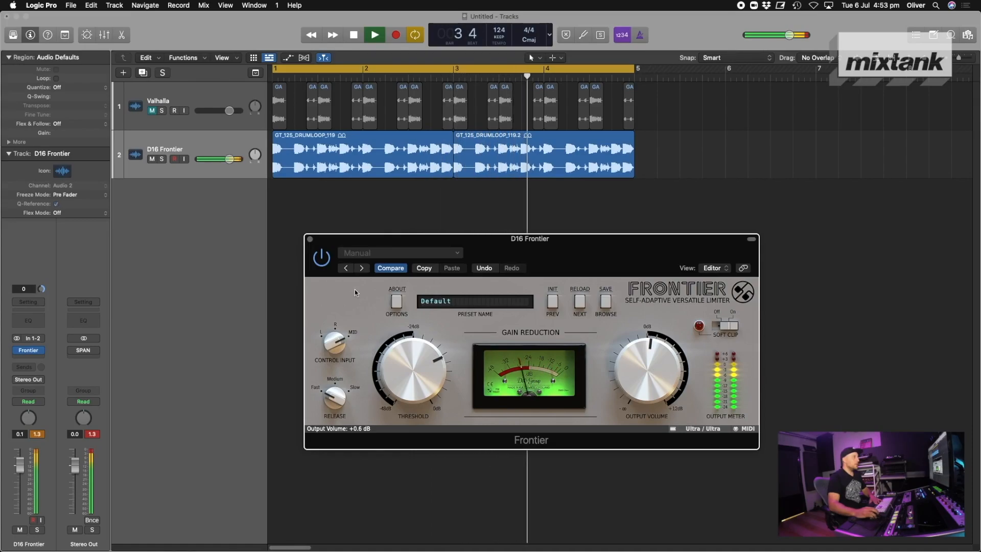
# Bypass the Frontier limiter on the drum loop track and stop playback
pyautogui.moveTo(332, 249); pyautogui.dragTo(329, 246)
pyautogui.press('space')
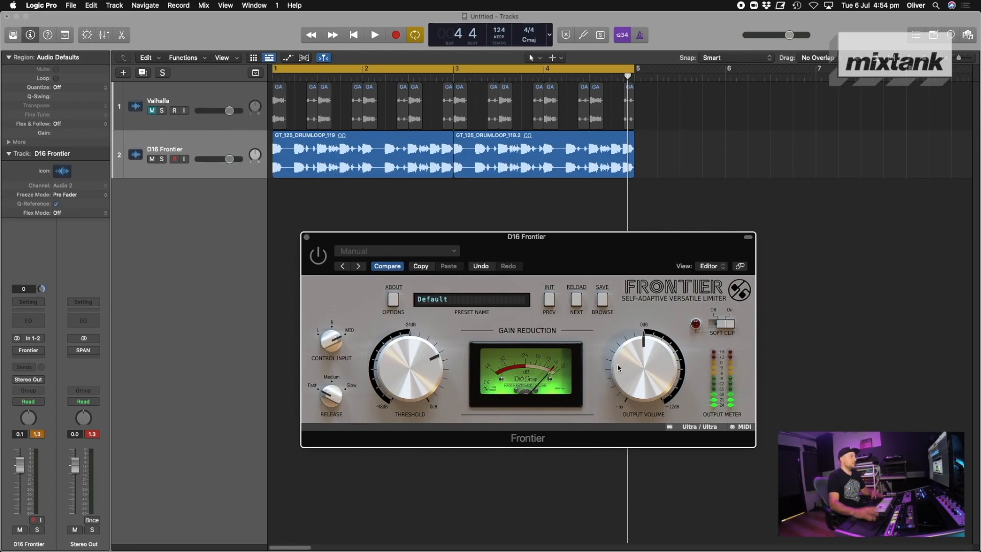
pyautogui.moveTo(641, 265); pyautogui.dragTo(639, 262)
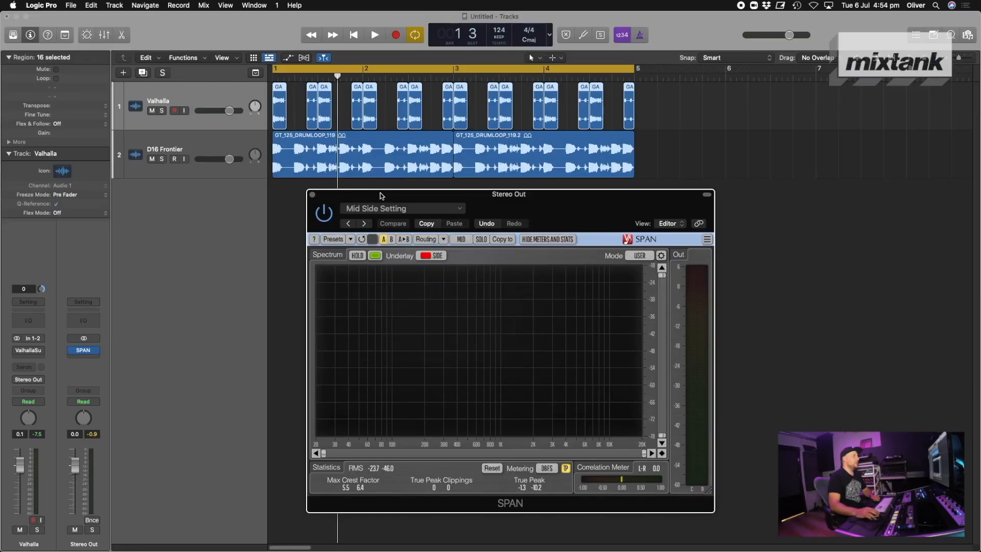
# Examine SPAN's available metering modes and its main and side spectrum underlay controls on the Stereo Out
pyautogui.moveTo(380, 193); pyautogui.dragTo(380, 192)
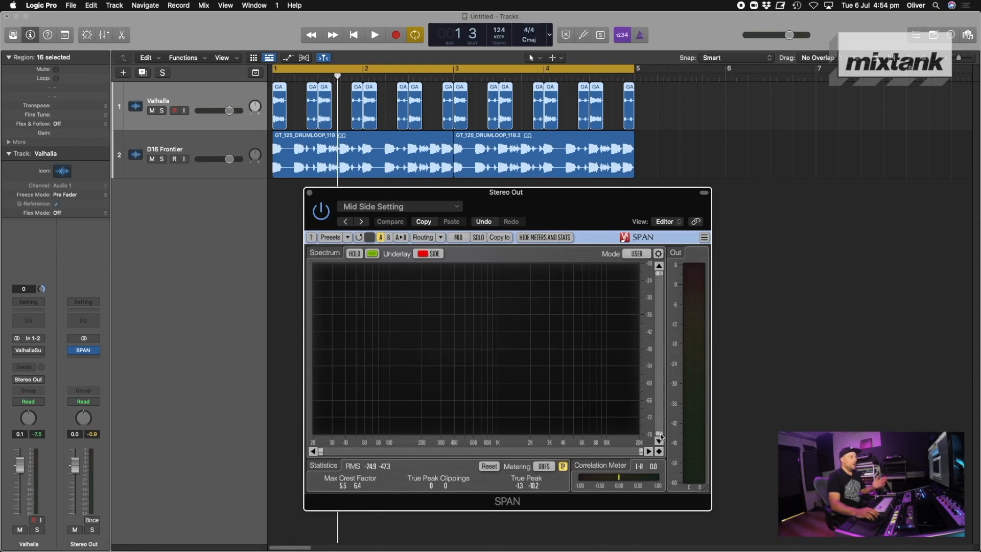
pyautogui.click(545, 467)
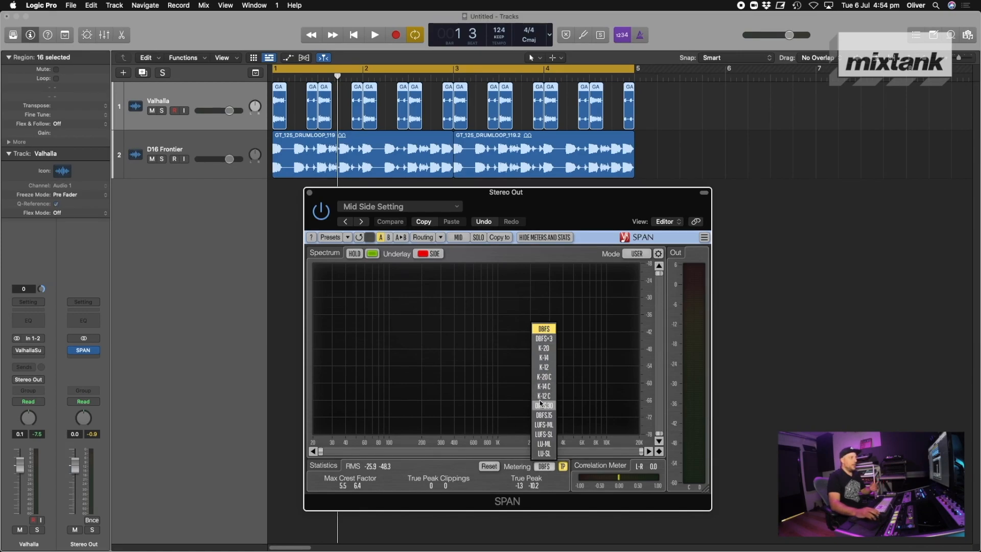
pyautogui.click(540, 307)
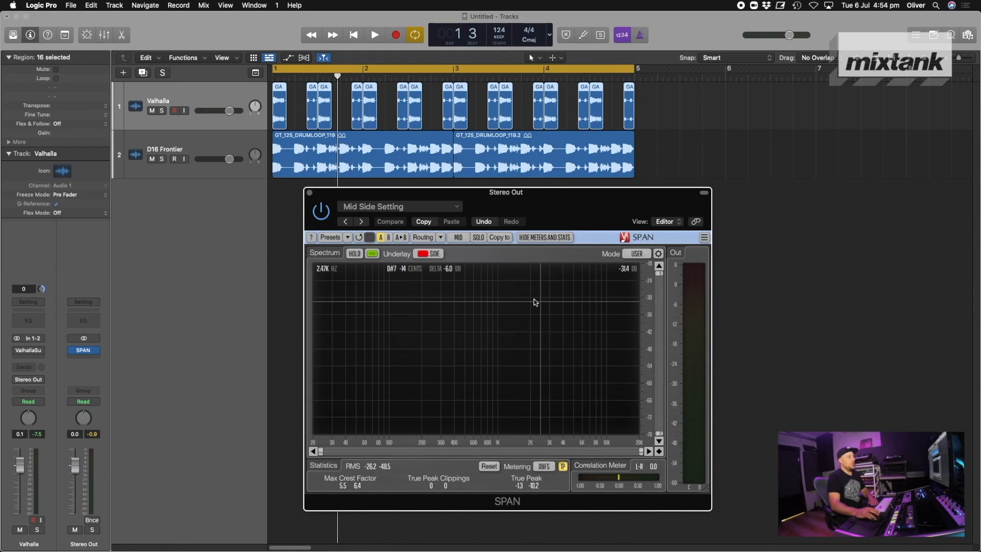
pyautogui.moveTo(484, 203); pyautogui.dragTo(495, 219)
pyautogui.click(439, 270)
pyautogui.click(439, 271)
pyautogui.click(385, 270)
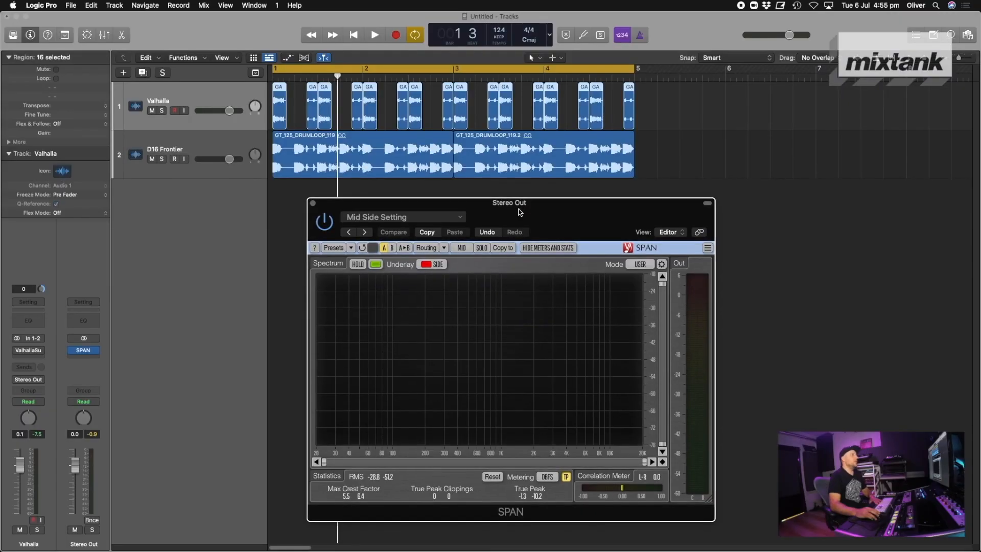
pyautogui.moveTo(520, 212); pyautogui.dragTo(522, 214)
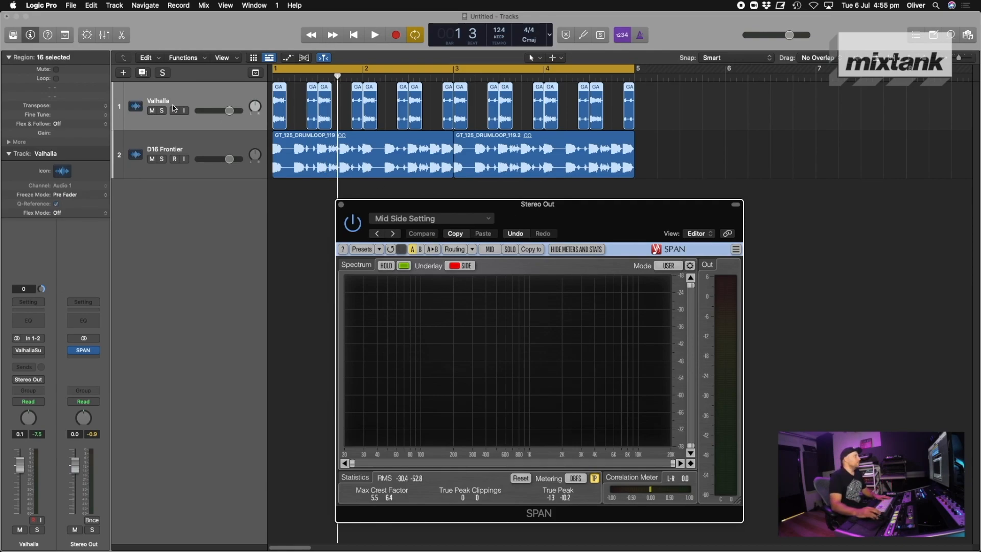
# Start loop playback with only the Valhalla track selected and open its ValhallaSupermassive plug-in
pyautogui.keyDown('shift'); pyautogui.click(201, 140); pyautogui.keyUp('shift')
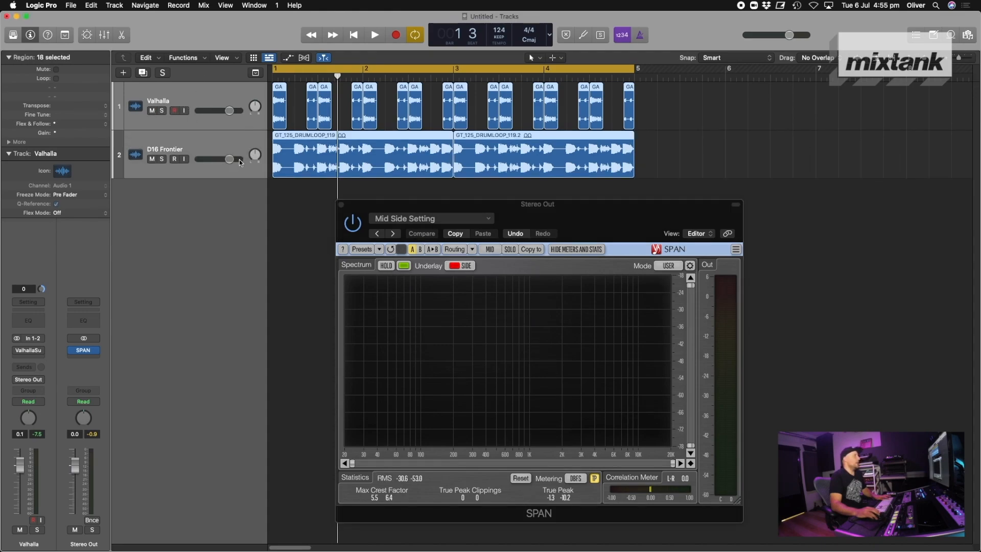
pyautogui.click(217, 88)
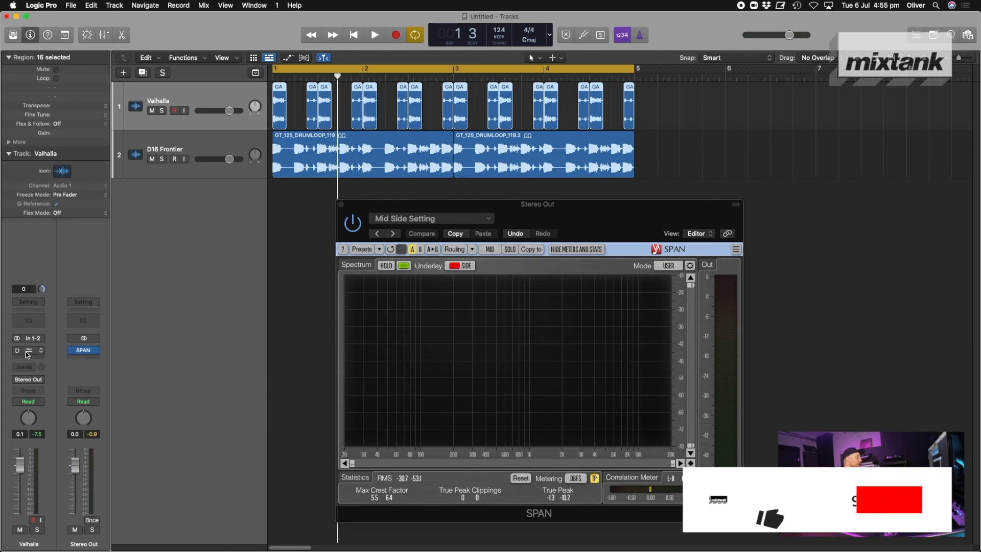
pyautogui.moveTo(459, 207); pyautogui.dragTo(498, 201)
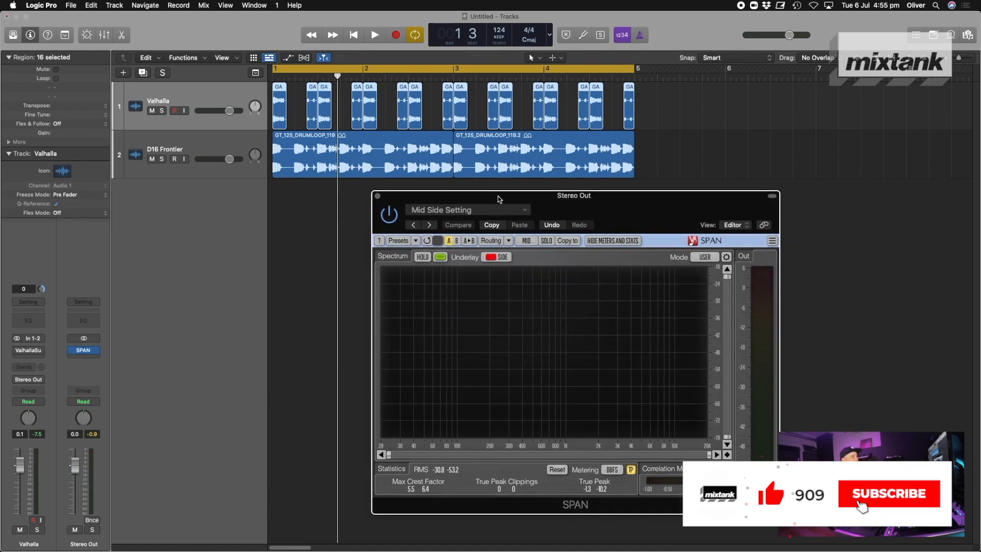
pyautogui.press('space')
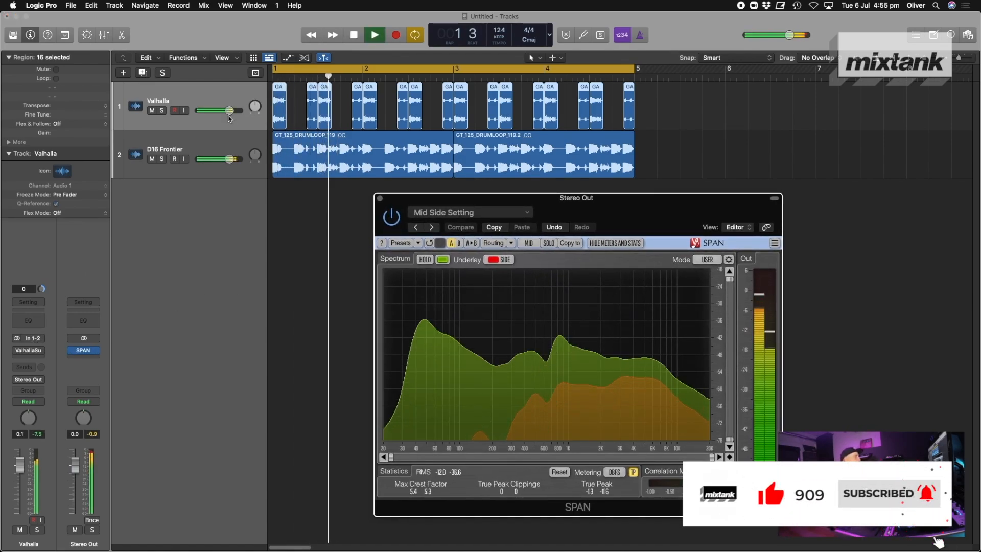
pyautogui.click(215, 93)
pyautogui.click(28, 352)
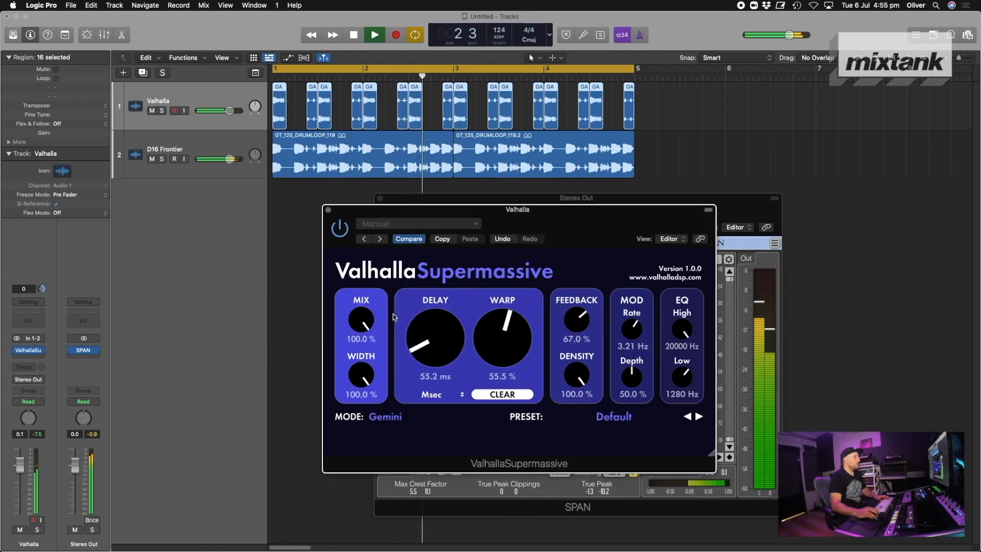
# Set ValhallaSupermassive's delay to 34.2 ms, warp to 9.2 % and width to -100 %
pyautogui.moveTo(559, 234); pyautogui.dragTo(284, 177)
pyautogui.moveTo(167, 301); pyautogui.dragTo(168, 304)
pyautogui.moveTo(225, 293); pyautogui.dragTo(224, 310)
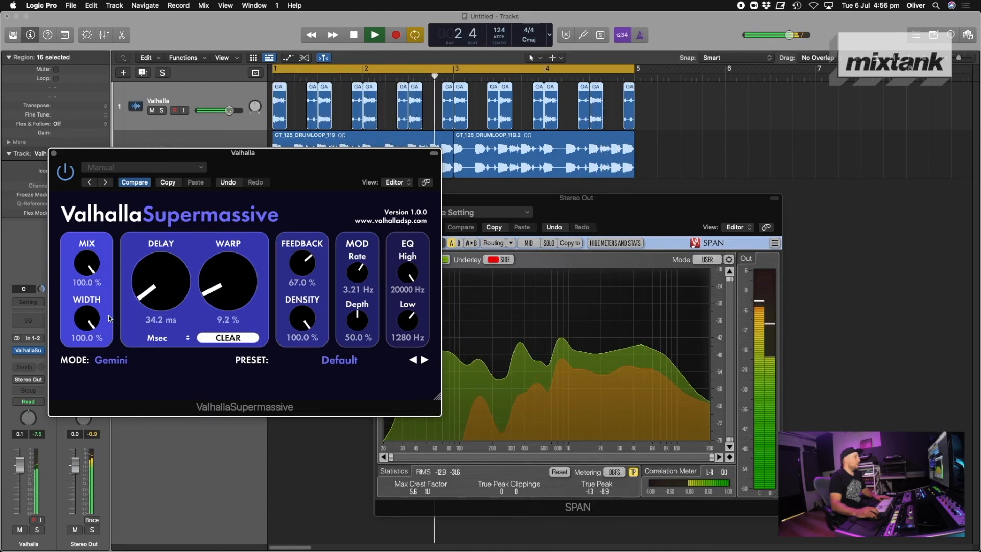
pyautogui.moveTo(160, 157); pyautogui.dragTo(144, 36)
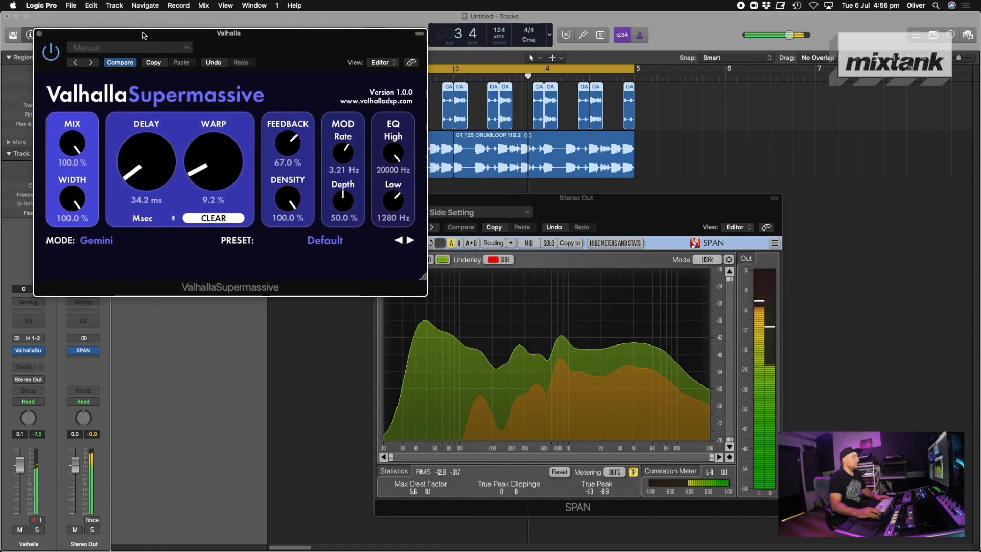
pyautogui.moveTo(75, 190); pyautogui.dragTo(74, 260)
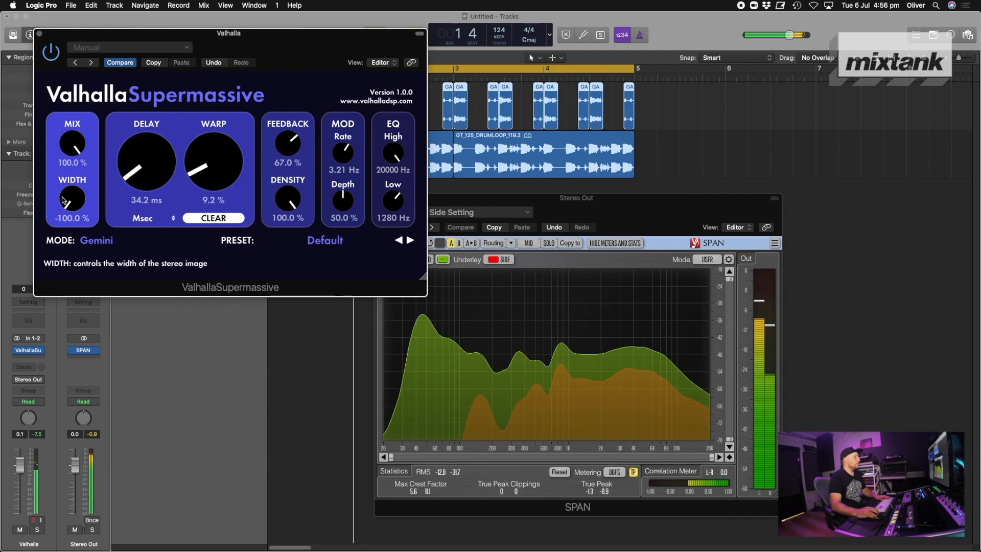
# Bypass ValhallaSupermassive and move its window and SPAN's clear of the track area
pyautogui.click(17, 351)
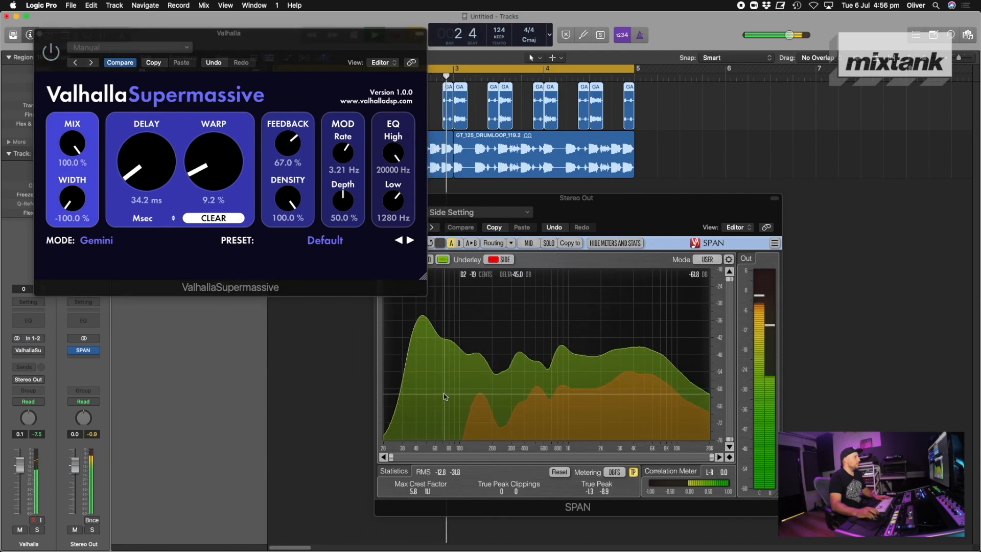
pyautogui.moveTo(615, 203); pyautogui.dragTo(680, 209)
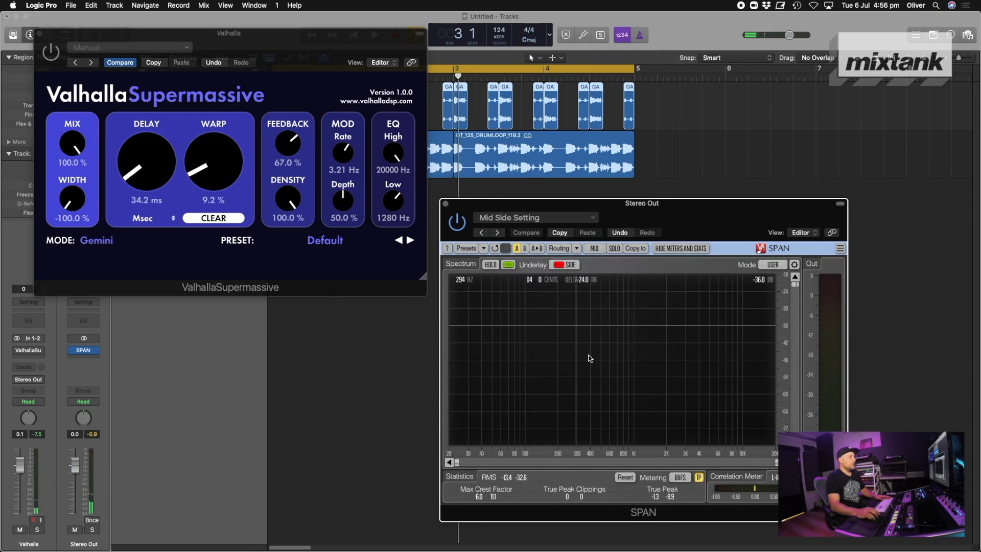
pyautogui.moveTo(186, 36); pyautogui.dragTo(232, 294)
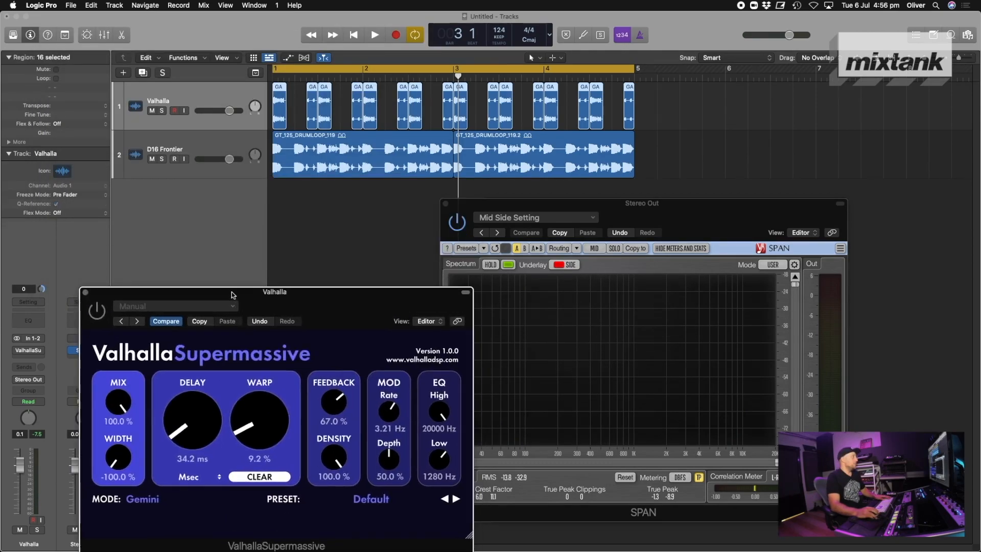
# Play the loop with the Stereo Out fader lowered to -90.0 dB and bring SPAN's full window into view
pyautogui.press('space')
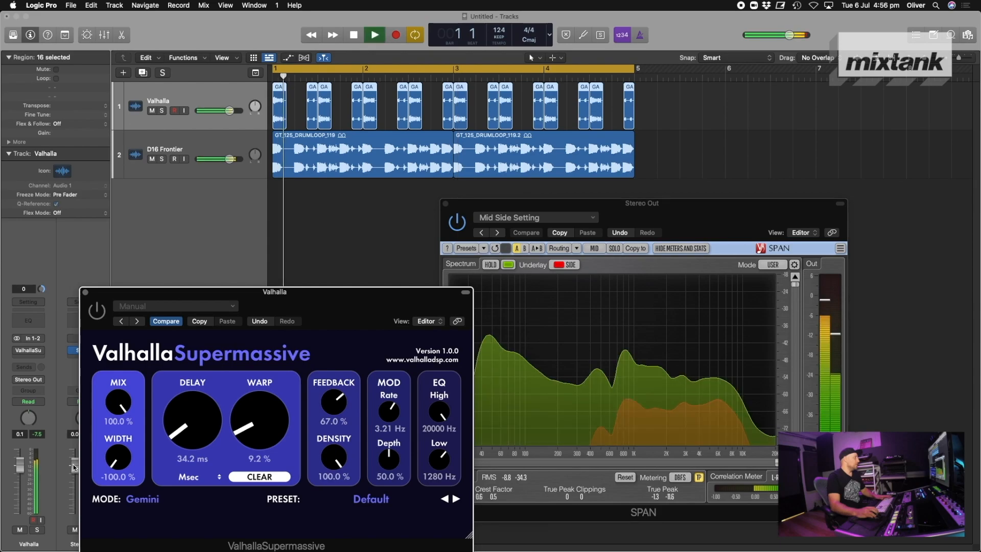
pyautogui.click(705, 230)
pyautogui.moveTo(705, 230); pyautogui.dragTo(617, 162)
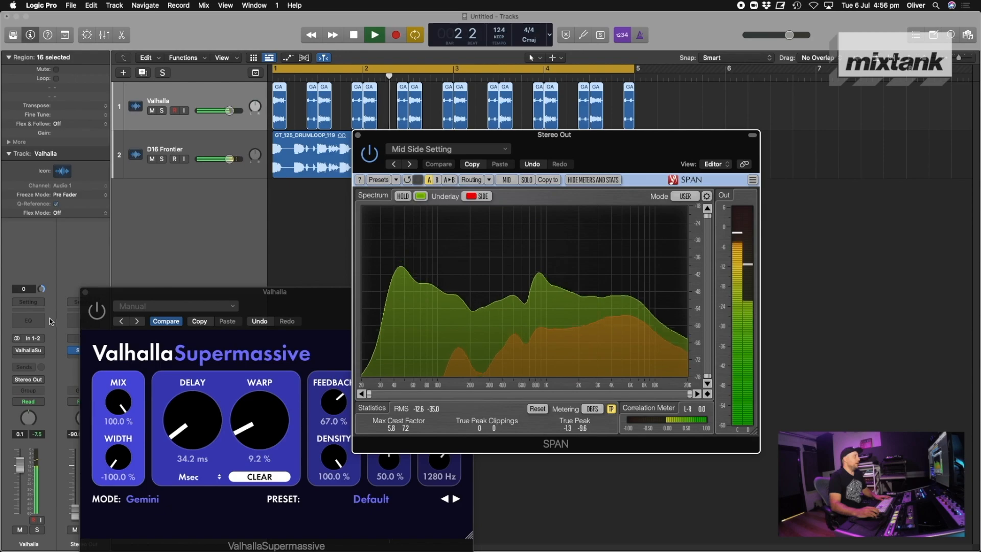
# Insert a Channel EQ on the Valhalla track, bypass it and close its window
pyautogui.click(34, 320)
pyautogui.moveTo(329, 155); pyautogui.dragTo(78, 81)
pyautogui.click(70, 80)
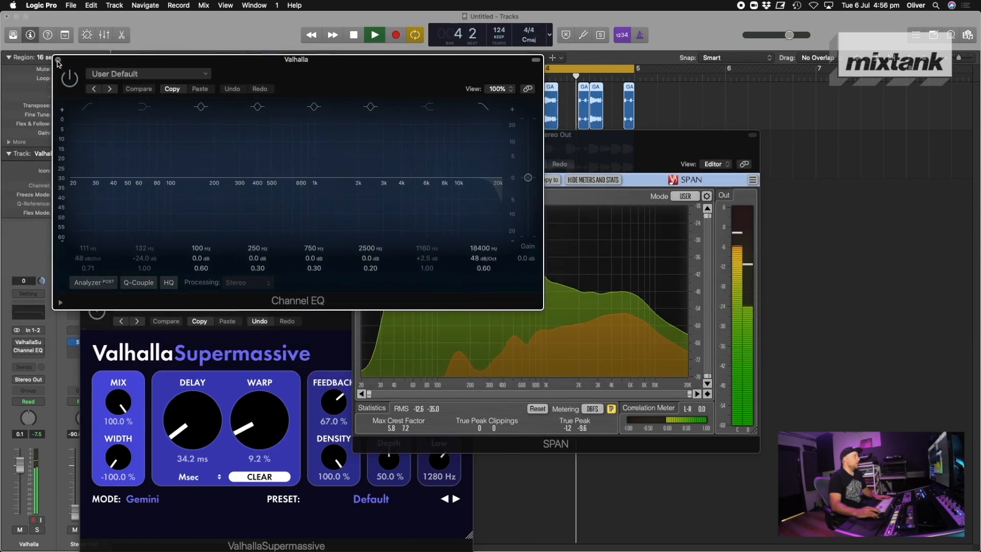
pyautogui.click(58, 59)
# Replace the Valhalla track's Channel EQ with FabFilter Pro-Q 3 and move its window off the SPAN spectrum
pyautogui.click(42, 351)
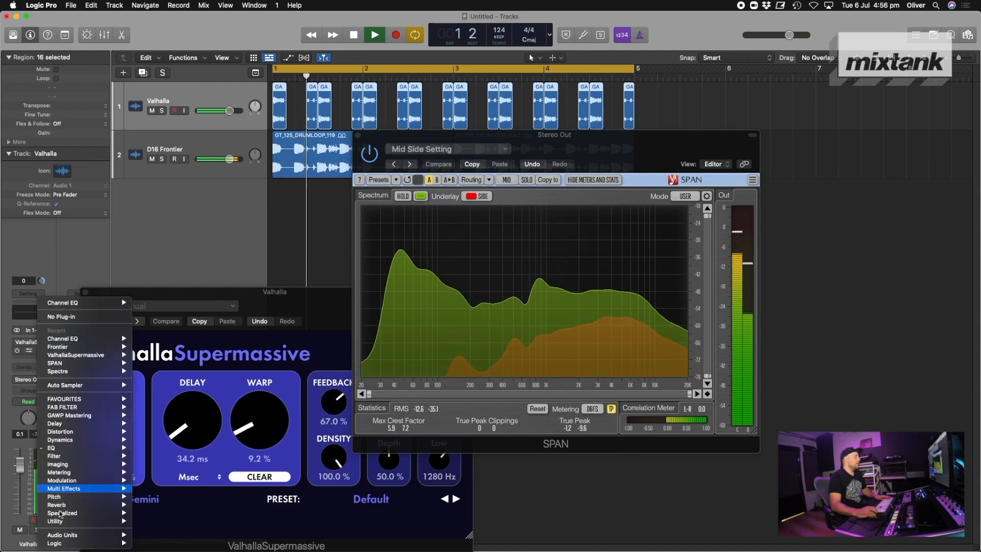
pyautogui.moveTo(102, 407)
pyautogui.moveTo(168, 472)
pyautogui.click(245, 475)
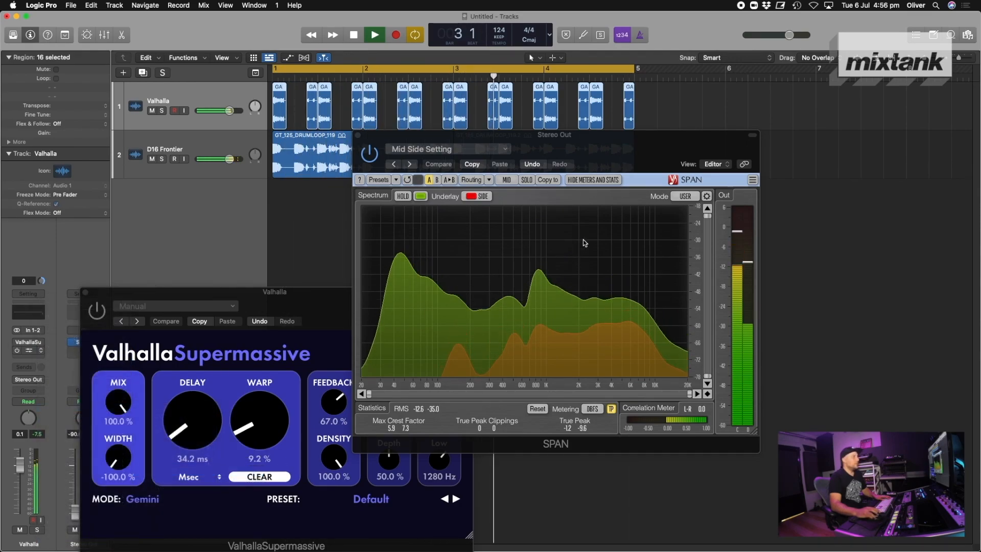
pyautogui.moveTo(752, 150); pyautogui.dragTo(292, 127)
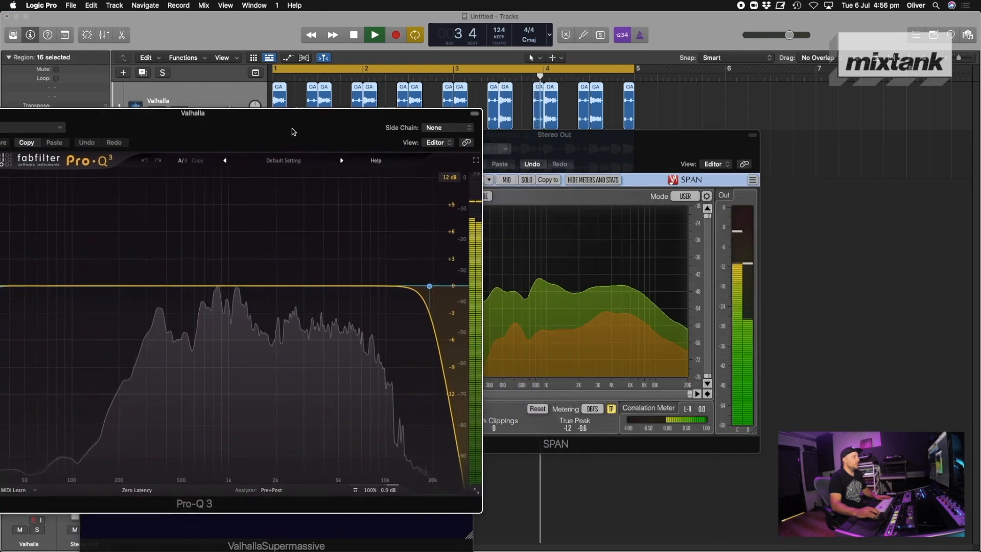
# Add a side-only bell band in Pro-Q 3, boost it about 30 dB near 2.4 kHz, and close the windows covering SPAN
pyautogui.click(246, 282)
pyautogui.click(273, 267)
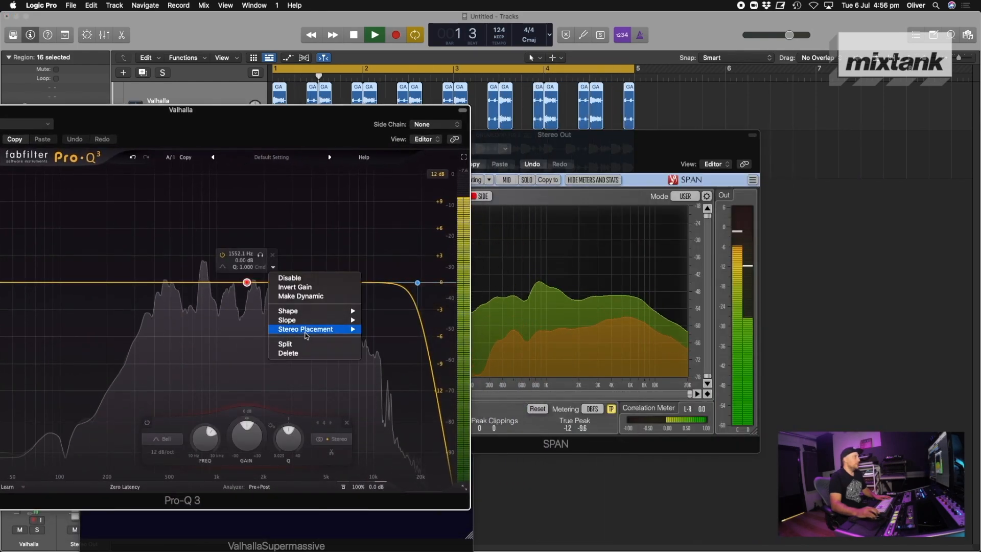
pyautogui.moveTo(338, 329)
pyautogui.click(380, 365)
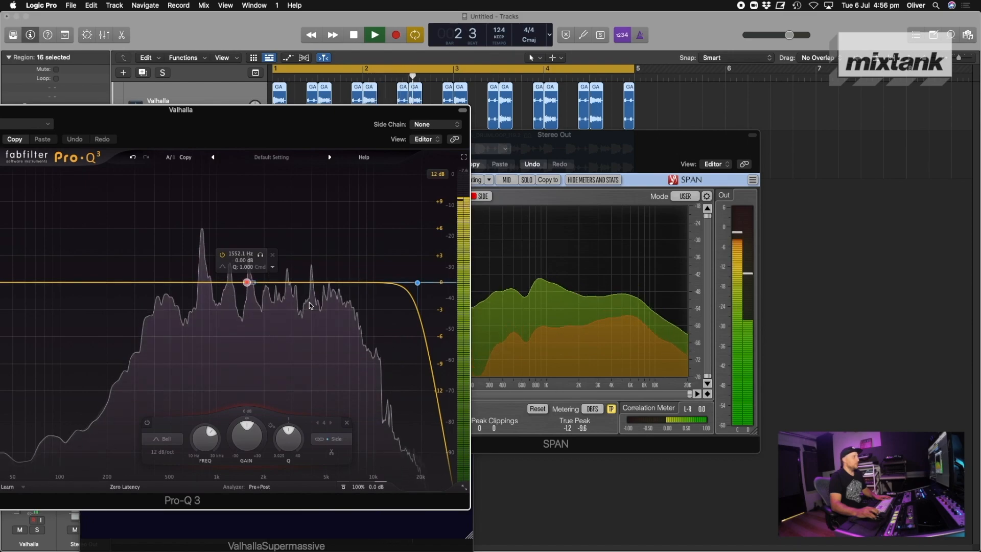
pyautogui.moveTo(246, 282); pyautogui.dragTo(277, 118)
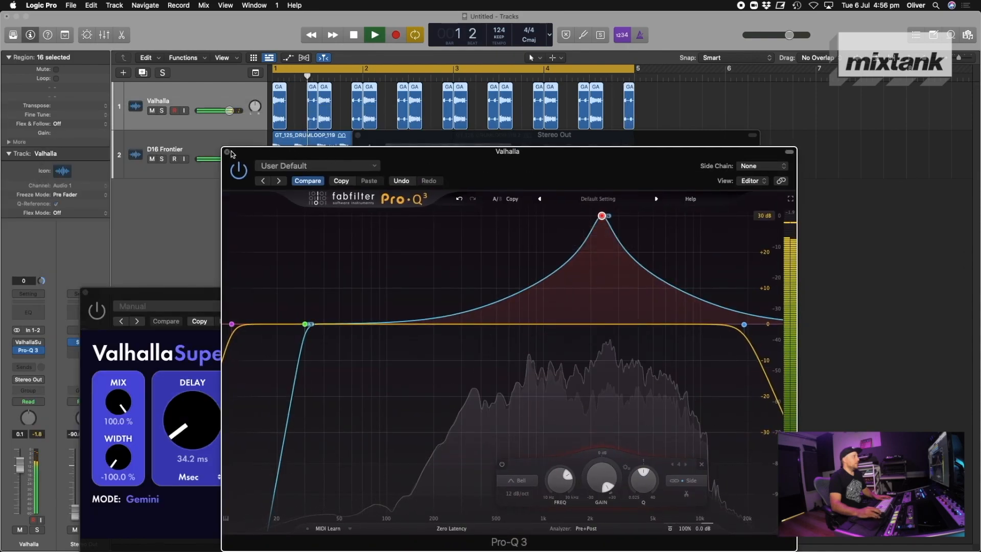
pyautogui.click(229, 153)
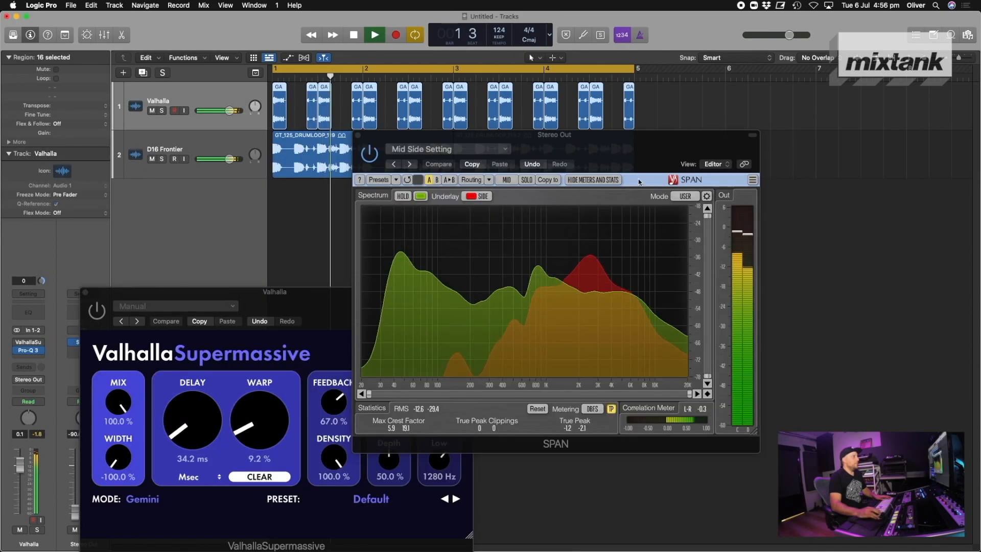
pyautogui.click(85, 294)
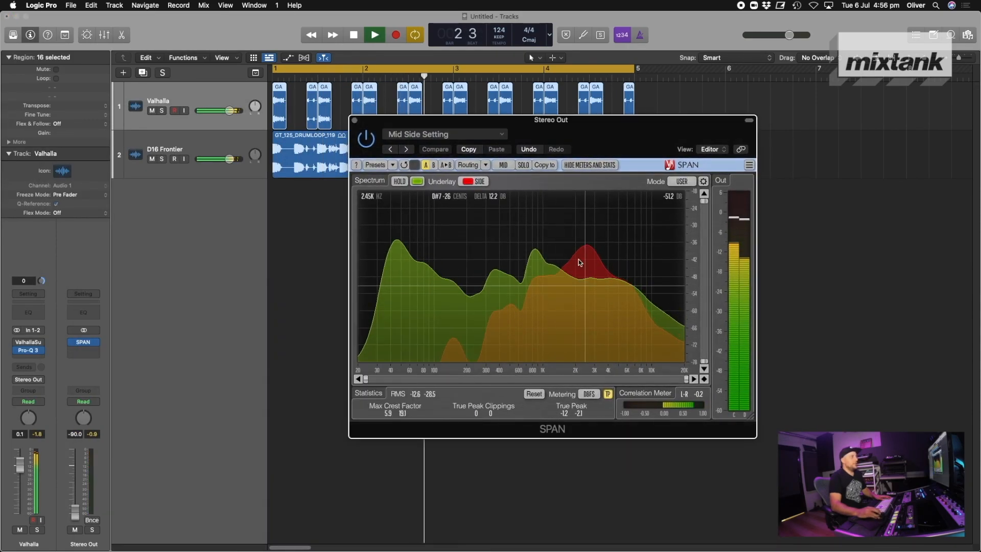